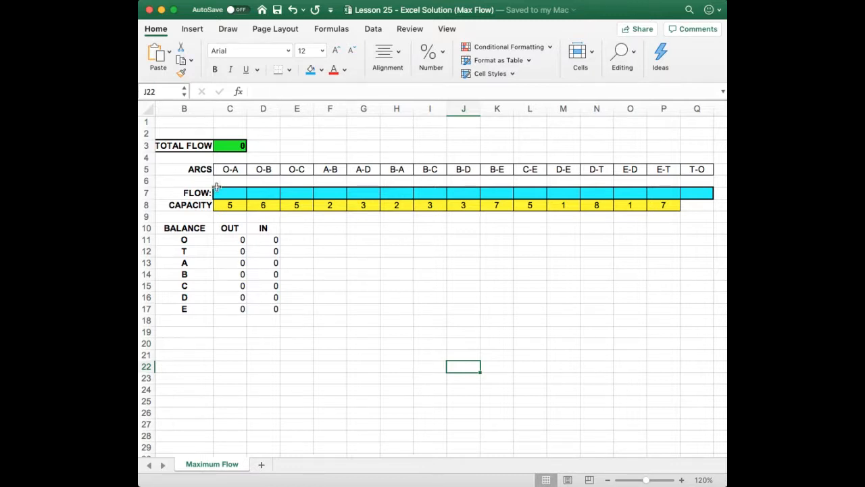
Examine the arc labels from O-A to T-O and the flow cells beneath them, especially the T-O column
drag(229, 169, 695, 169)
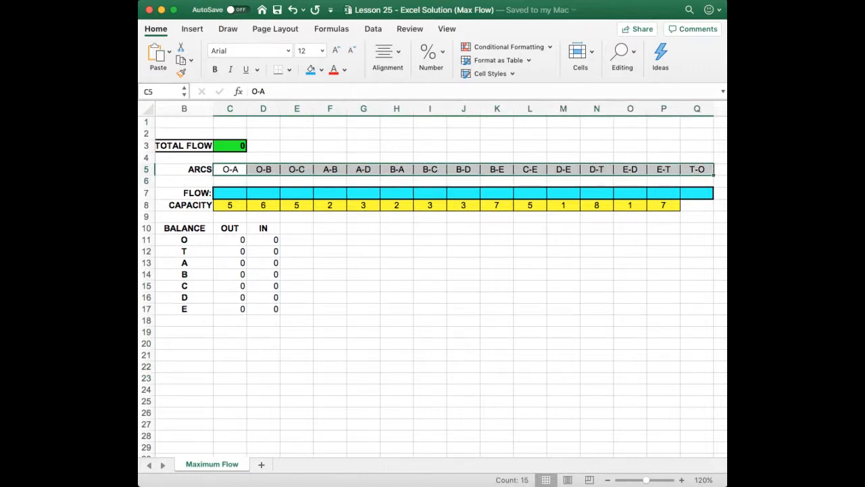
click(240, 170)
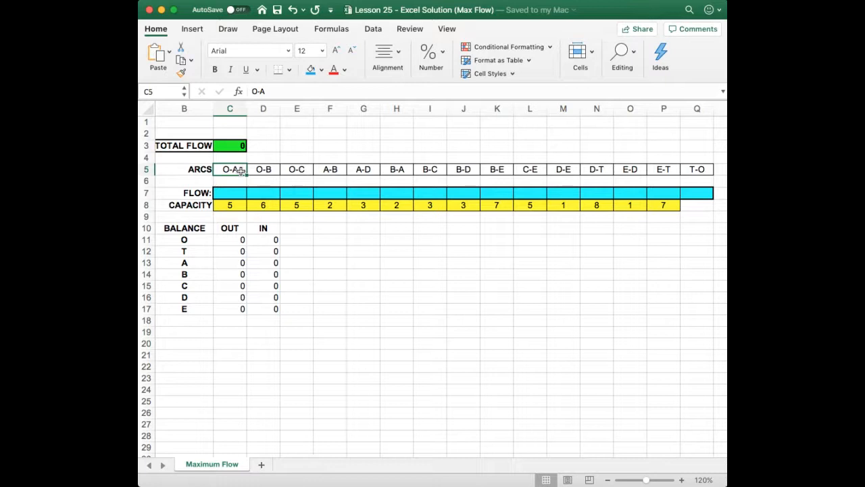
drag(244, 170, 685, 169)
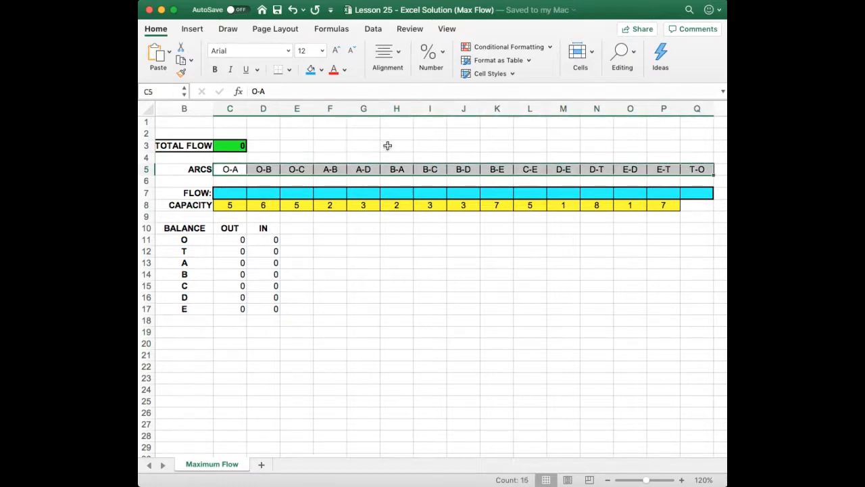
click(274, 173)
drag(231, 187, 706, 194)
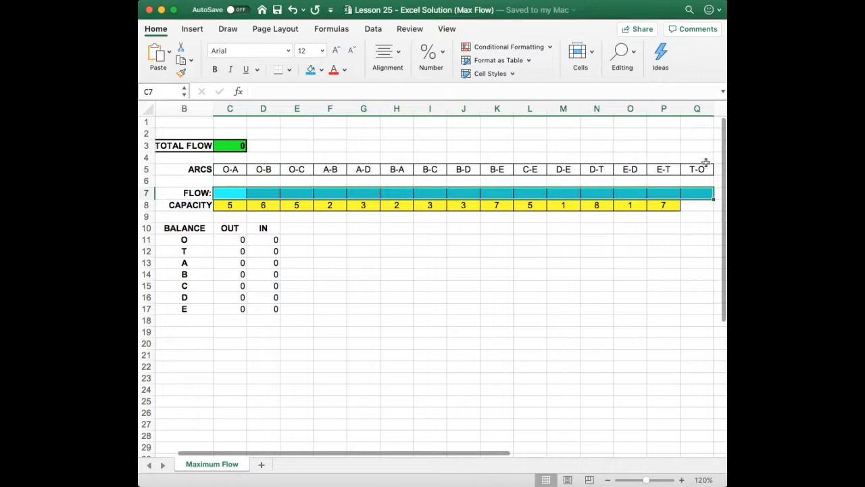
drag(702, 169, 702, 193)
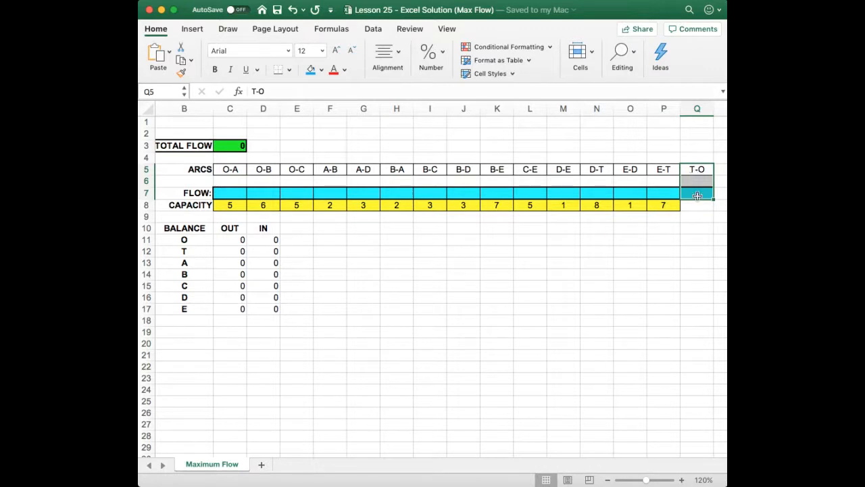
click(697, 195)
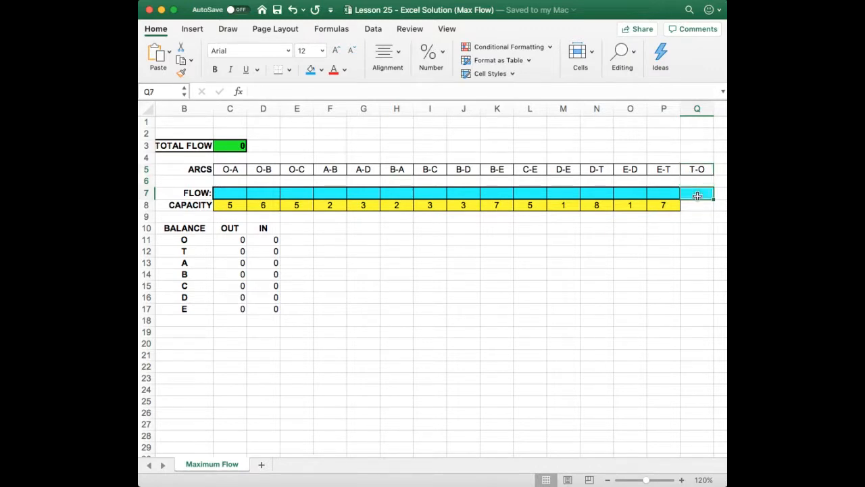
drag(701, 172, 703, 194)
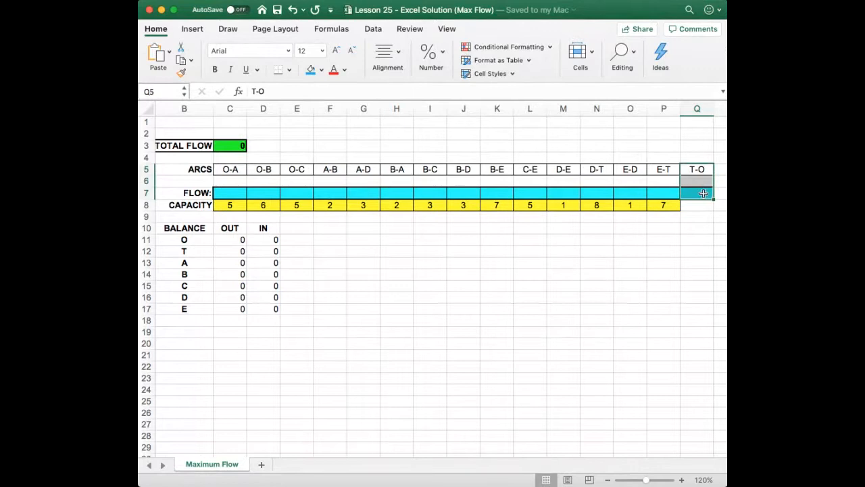
click(693, 206)
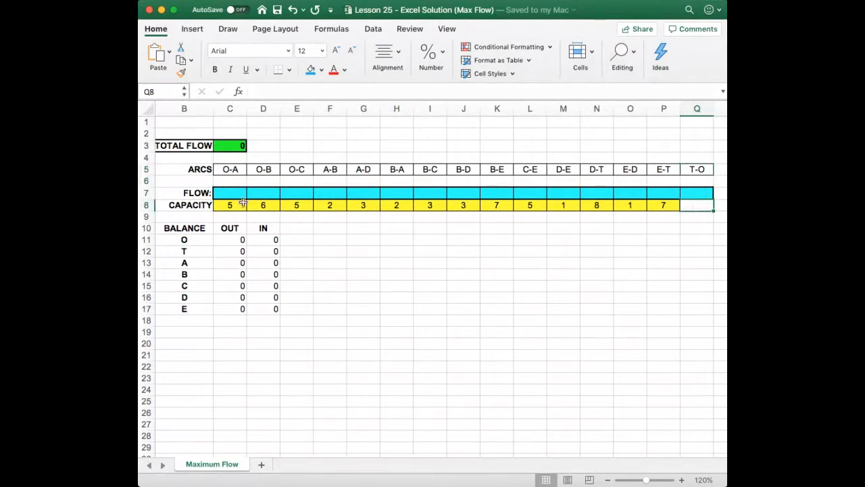
Examine the arc capacities in row 8, from O-A through E-T
drag(228, 206, 664, 206)
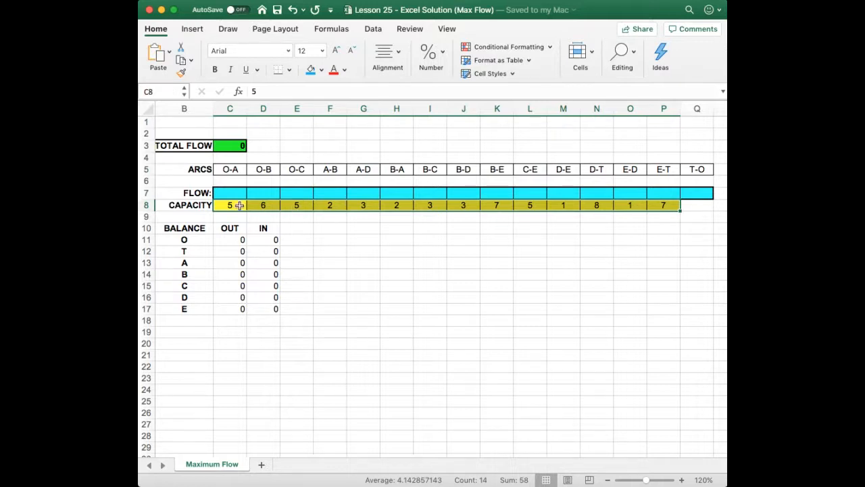
click(239, 205)
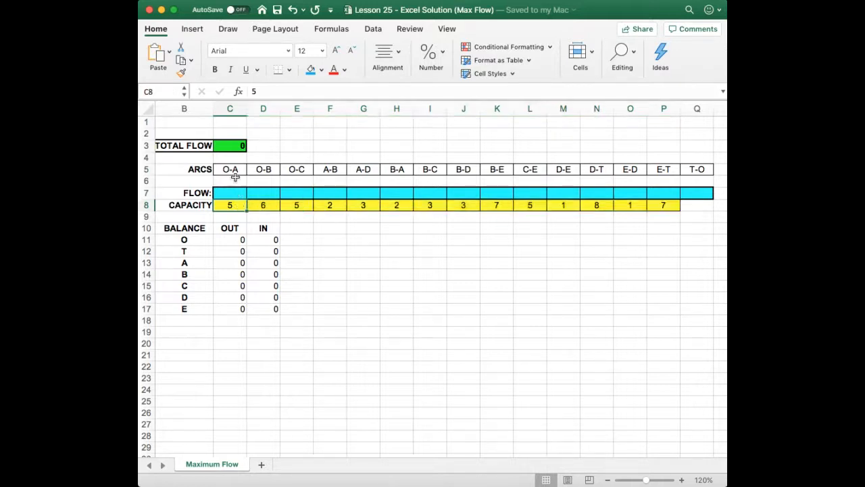
click(263, 206)
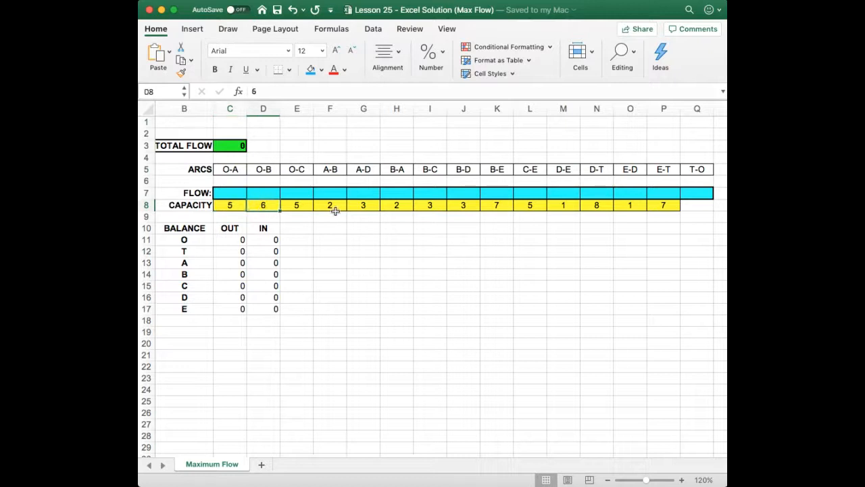
click(308, 206)
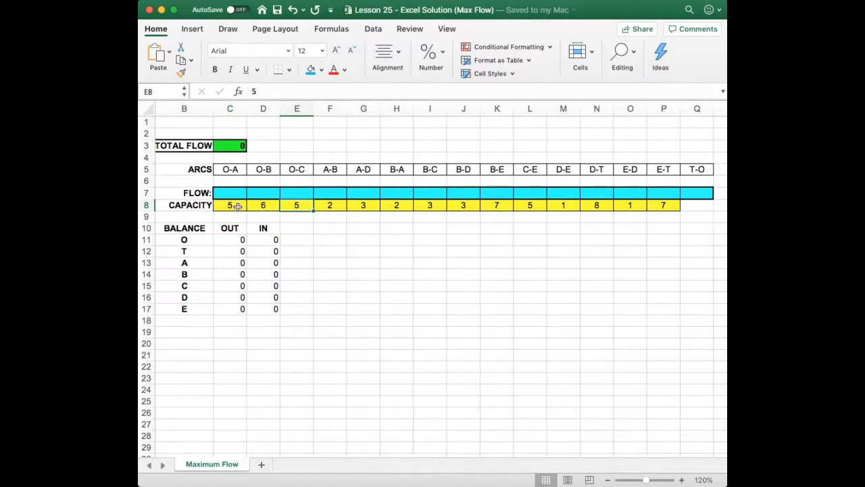
drag(232, 205, 664, 206)
click(623, 272)
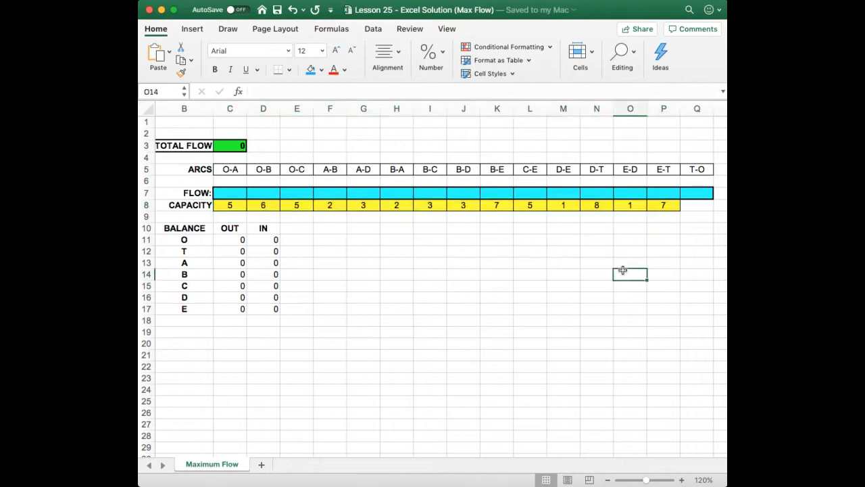
Add the note "Formula: =Q7" in cell C2 above the total flow value
scroll(199, 154, right, 1)
click(218, 146)
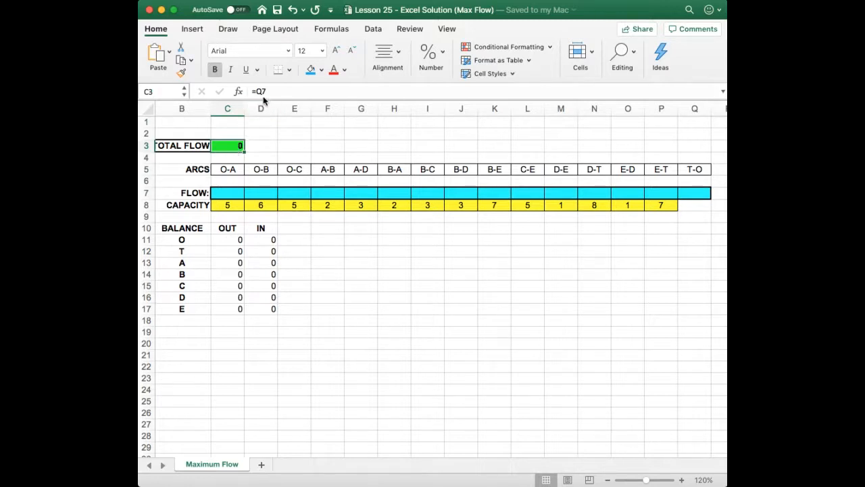
click(239, 133)
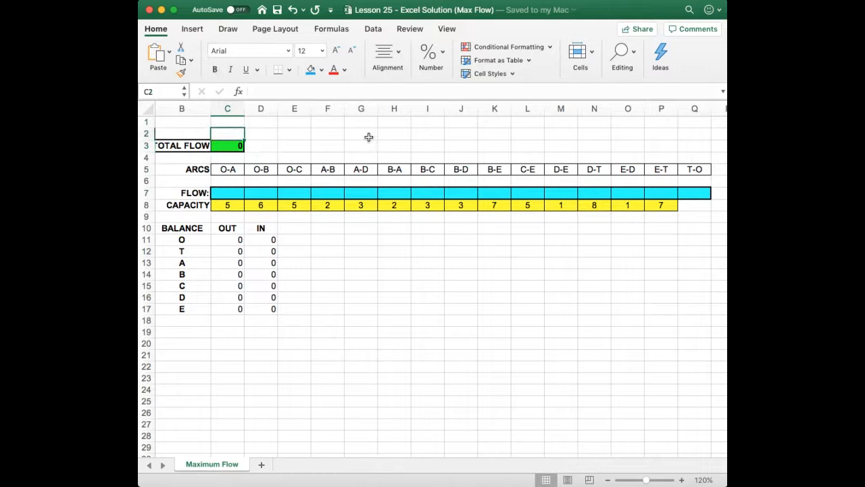
text(Formu)
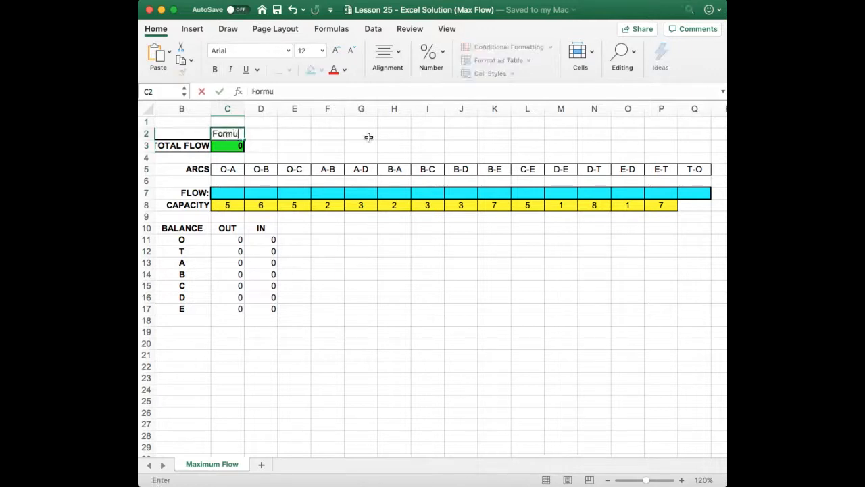
text(la)
text(=Q&)
key(Return)
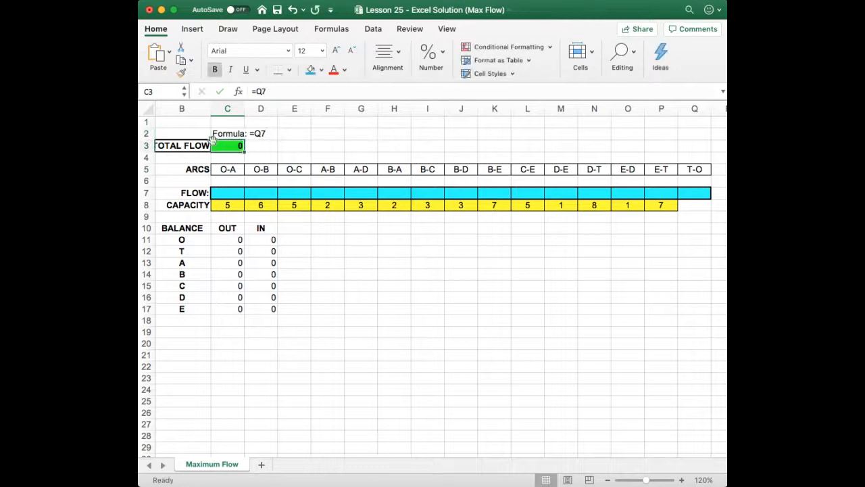
click(698, 194)
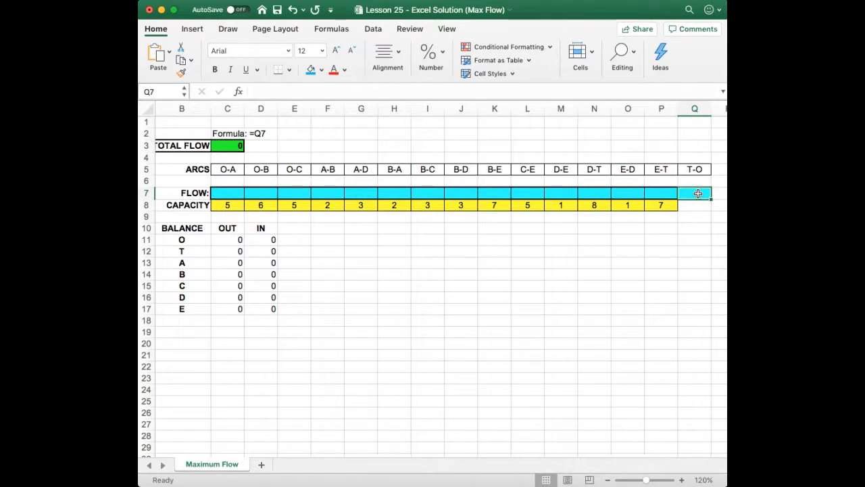
Label the flow row by entering "Decision Variables" in cell B6 and left-align the label
click(196, 194)
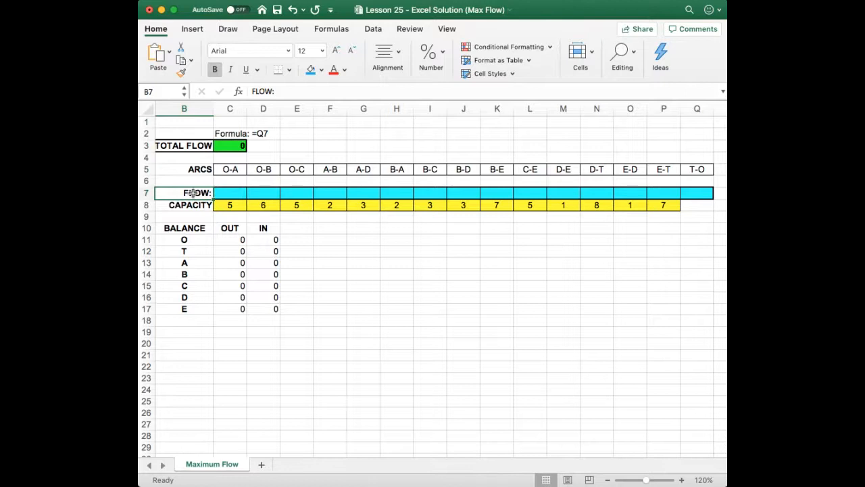
click(192, 181)
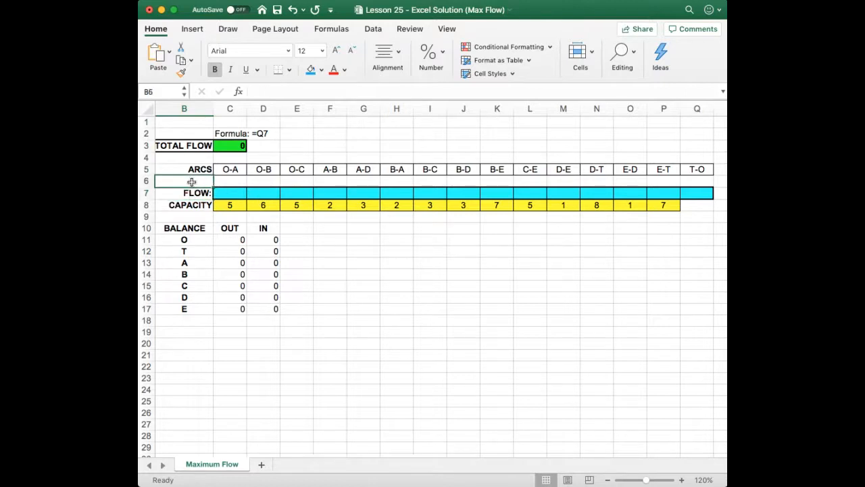
text(Deci)
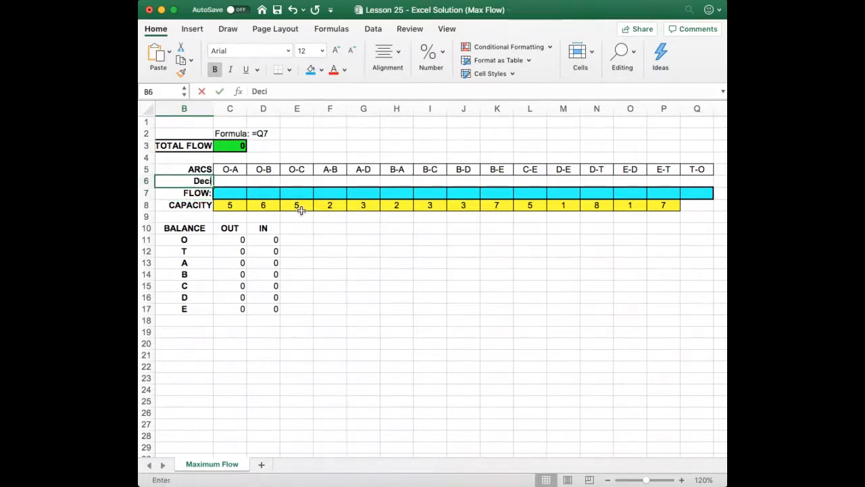
text(sion)
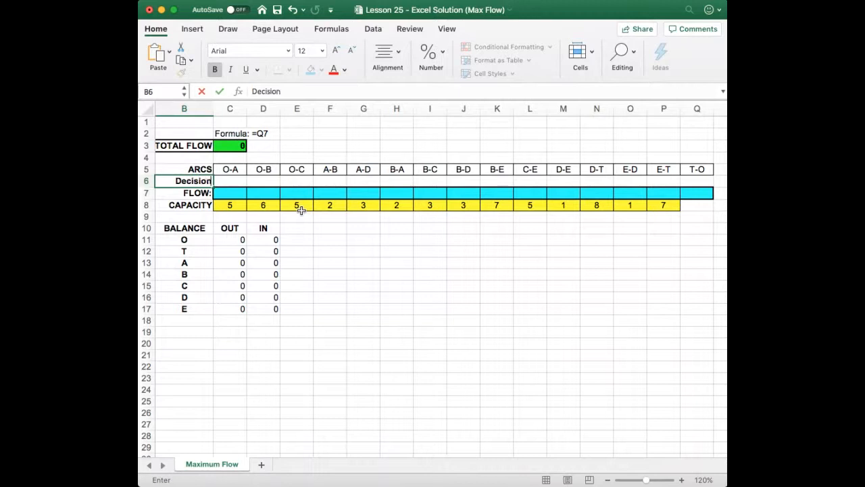
text( Variables)
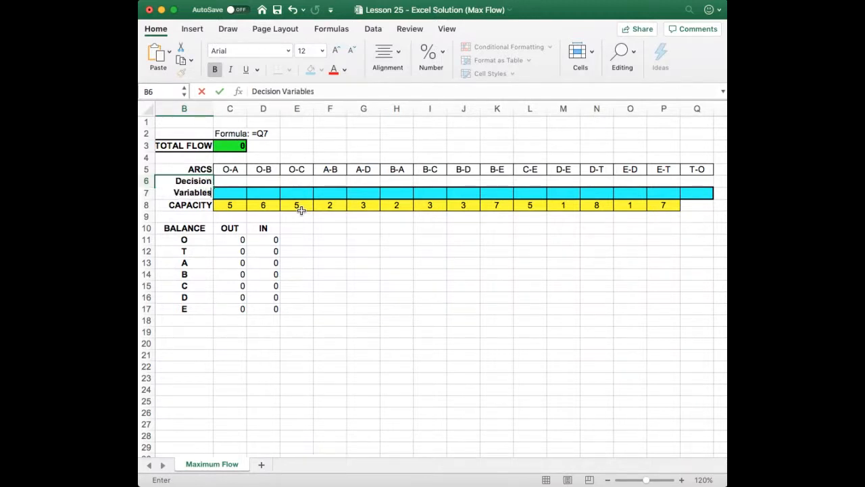
key(Return)
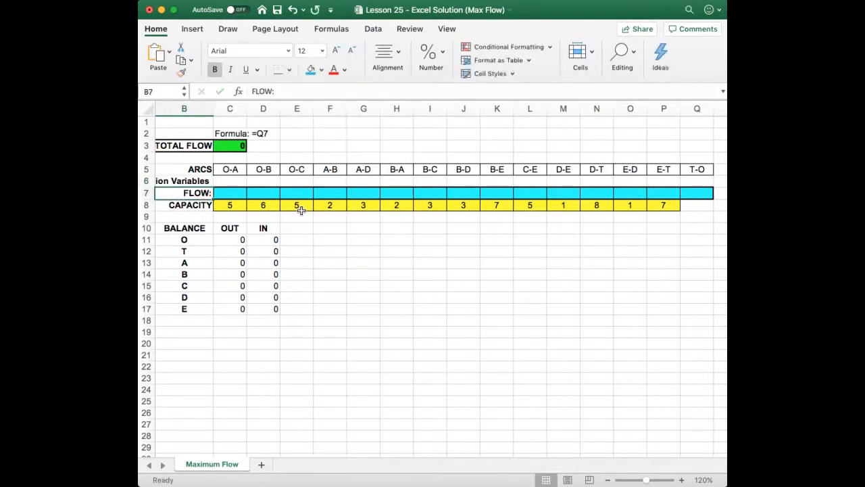
key(Up)
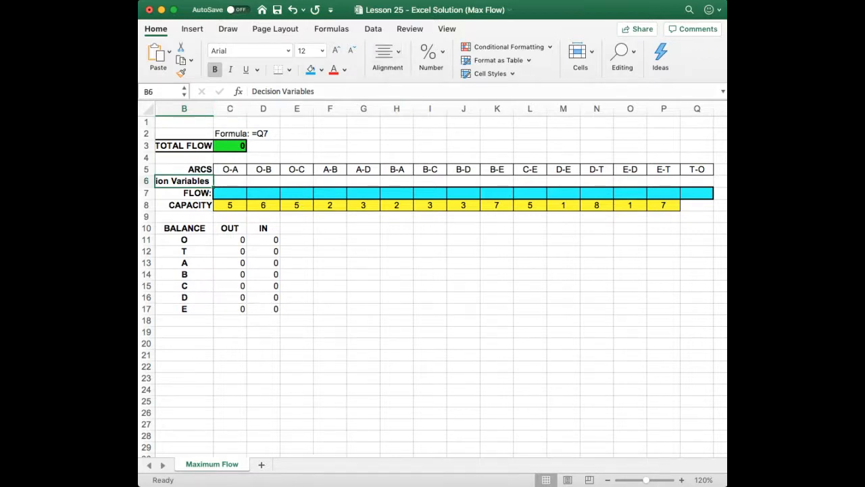
click(308, 109)
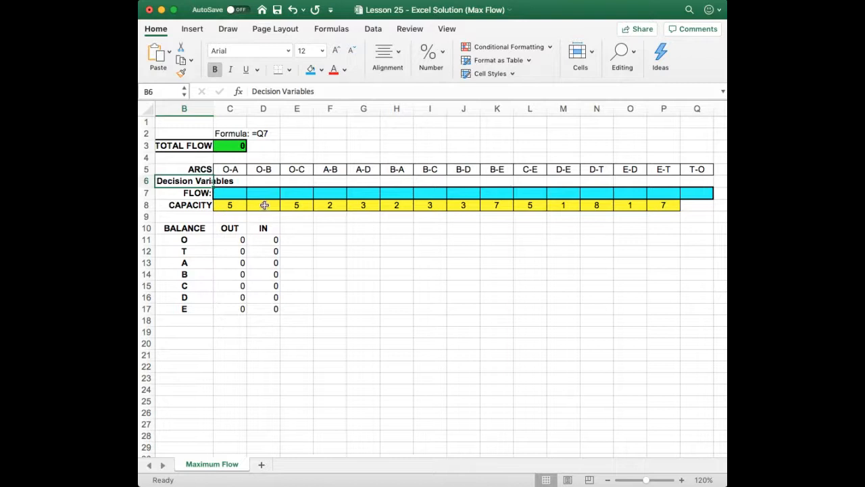
click(464, 298)
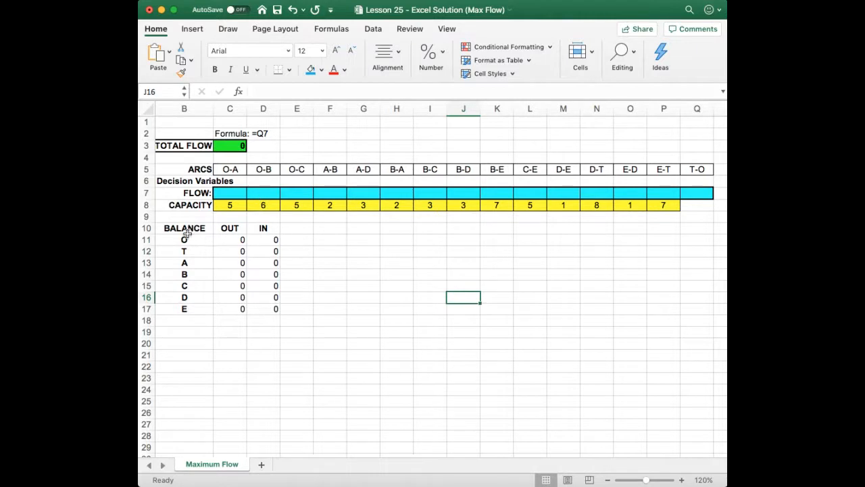
Examine the balance table and its node list, covering the origin O, the destination T, and nodes A to E
drag(169, 229, 253, 306)
click(365, 275)
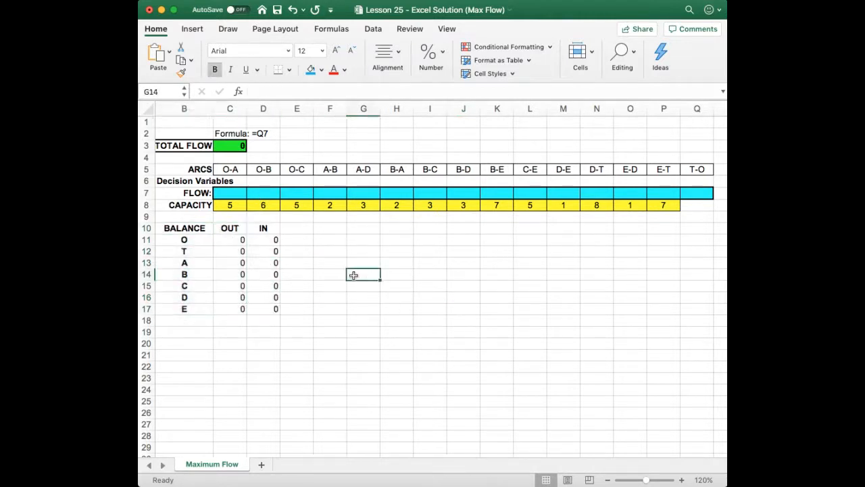
click(205, 240)
drag(202, 242, 196, 309)
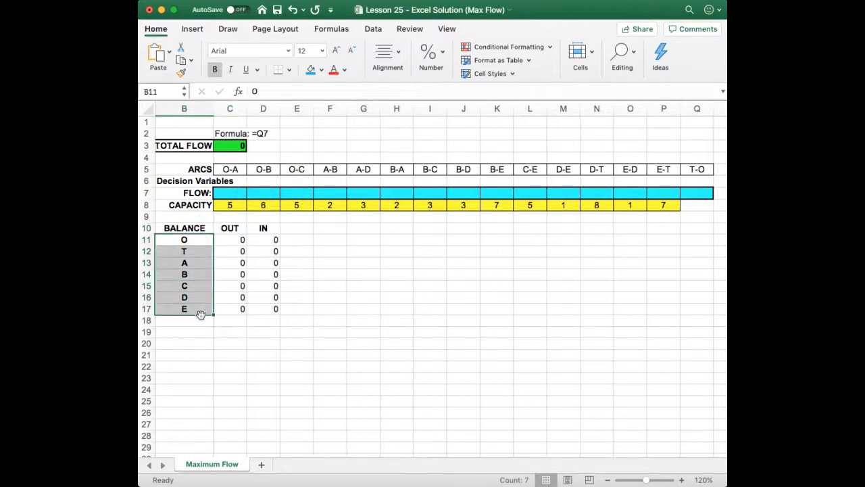
click(198, 239)
click(195, 250)
scroll(196, 252, down, 1)
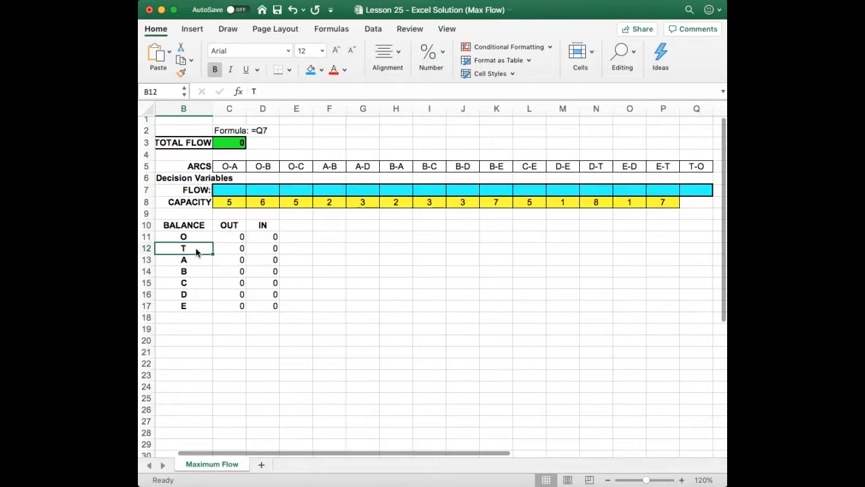
drag(195, 265, 201, 305)
scroll(201, 305, down, 1)
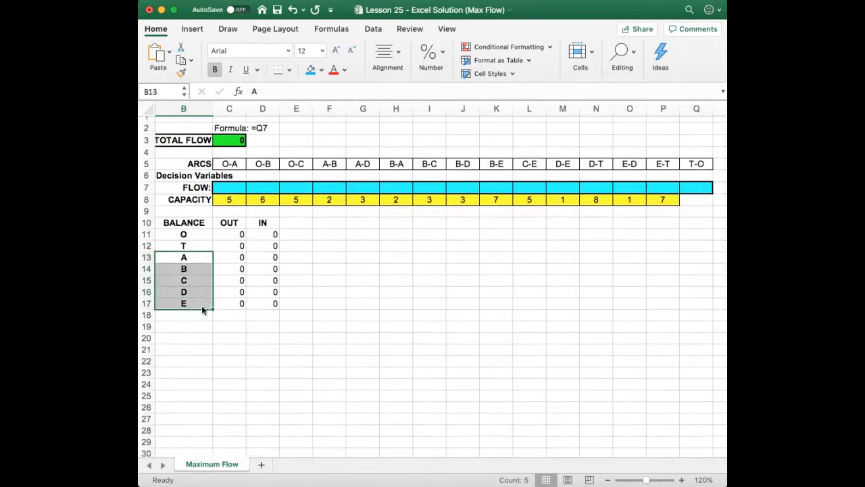
Inspect the OUT and IN balance cells and trace which flow cells node O's OUT formula references
drag(231, 232, 250, 301)
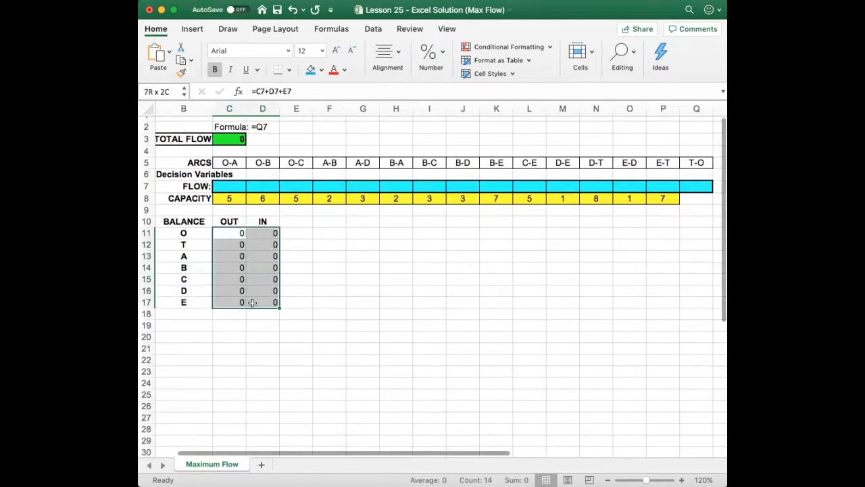
click(340, 256)
click(230, 234)
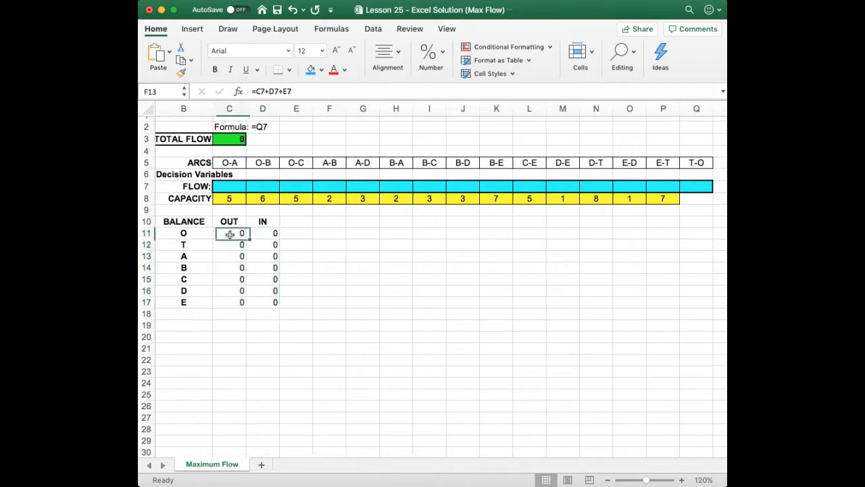
click(275, 92)
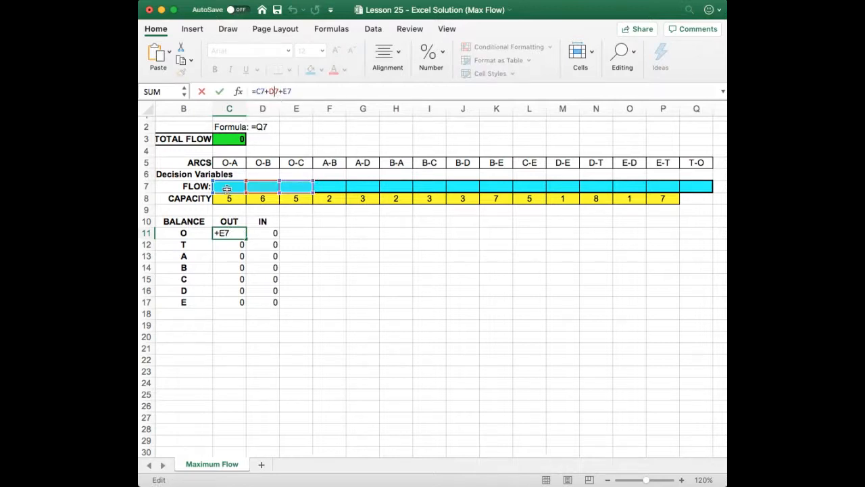
click(229, 186)
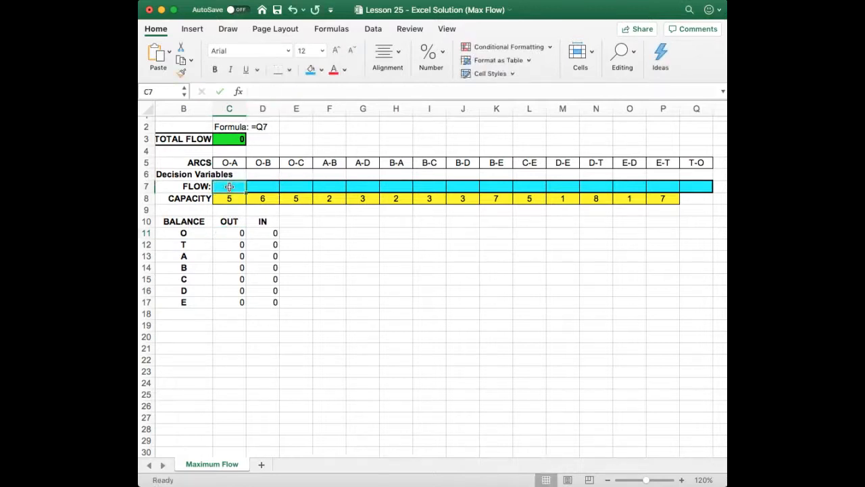
Trace which flow cells node O's OUT formula in C11 and IN formula in D11 reference, leaving both formulas as they are
click(230, 233)
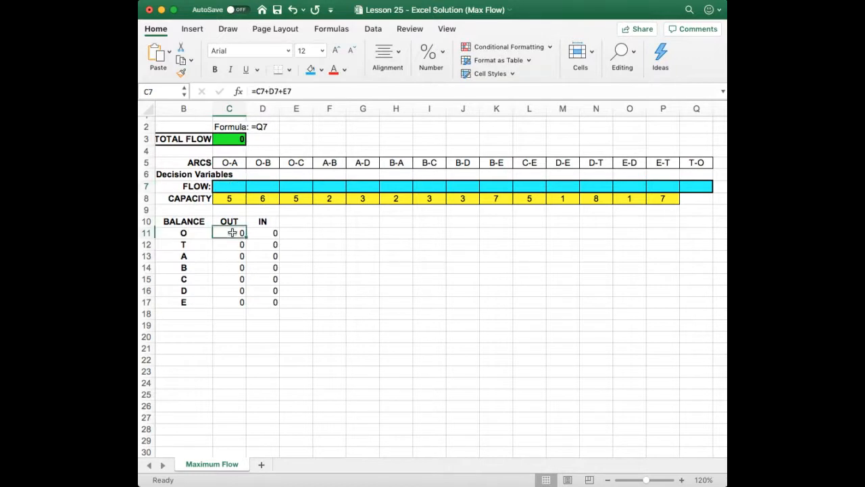
scroll(256, 169, right, 1)
click(279, 92)
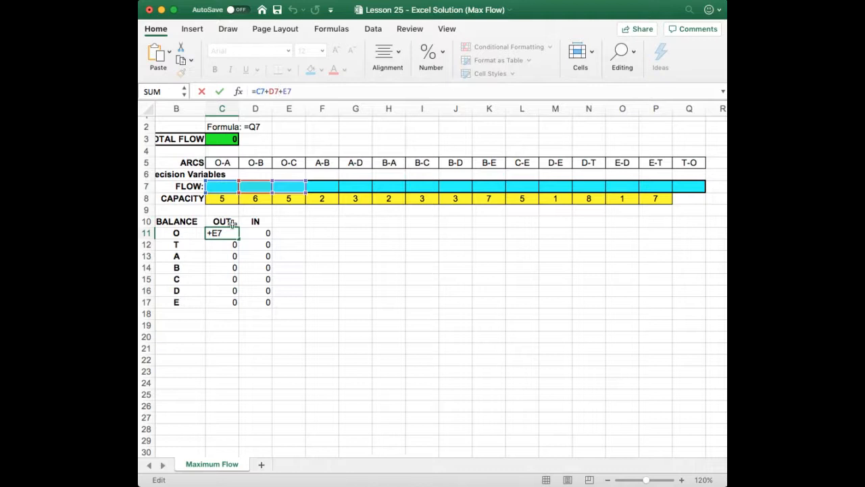
key(Return)
key(Up)
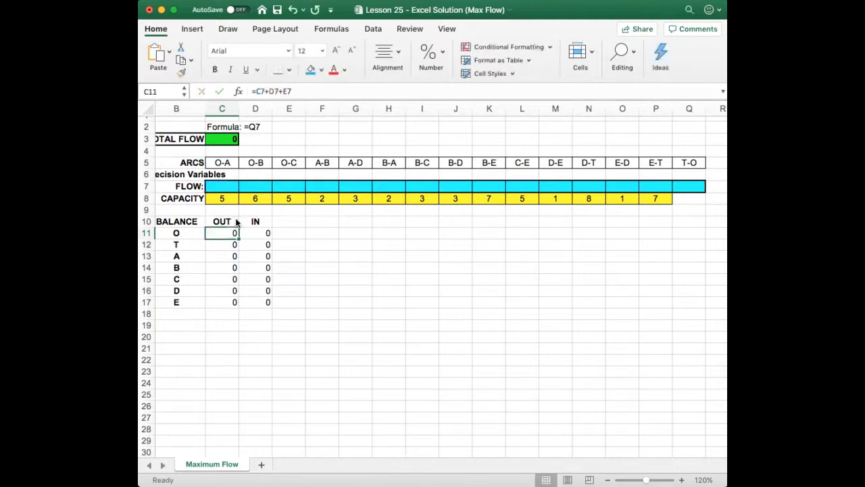
key(Right)
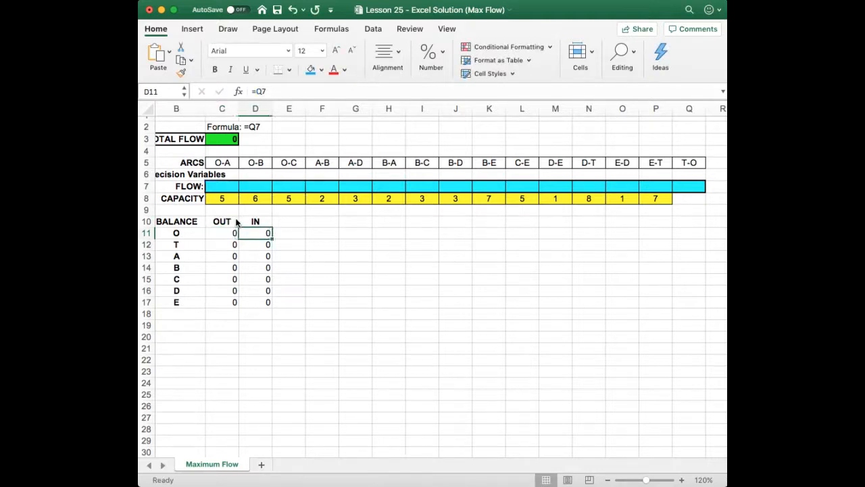
click(260, 92)
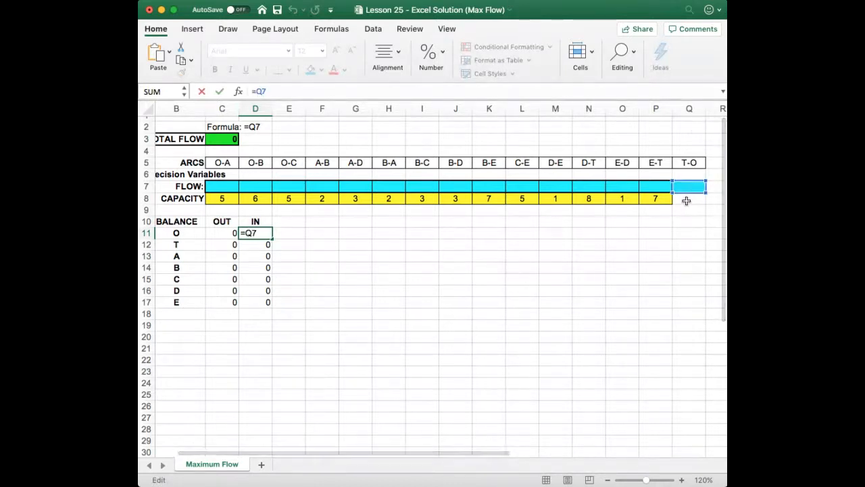
key(Return)
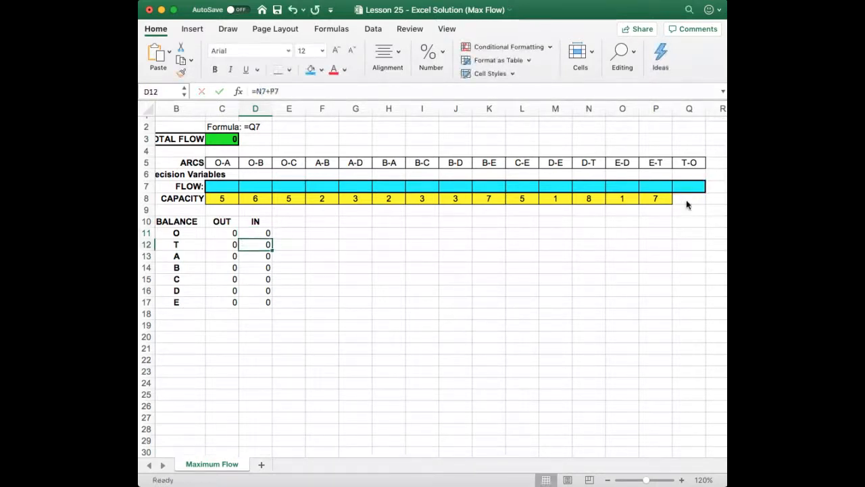
Trace which arc flow cells node T's OUT formula in C12 and IN formula in D12 reference
key(Left)
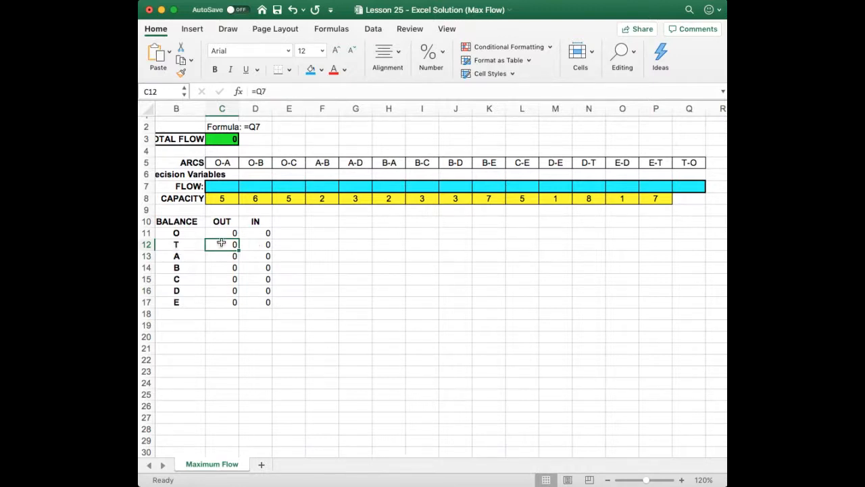
click(261, 92)
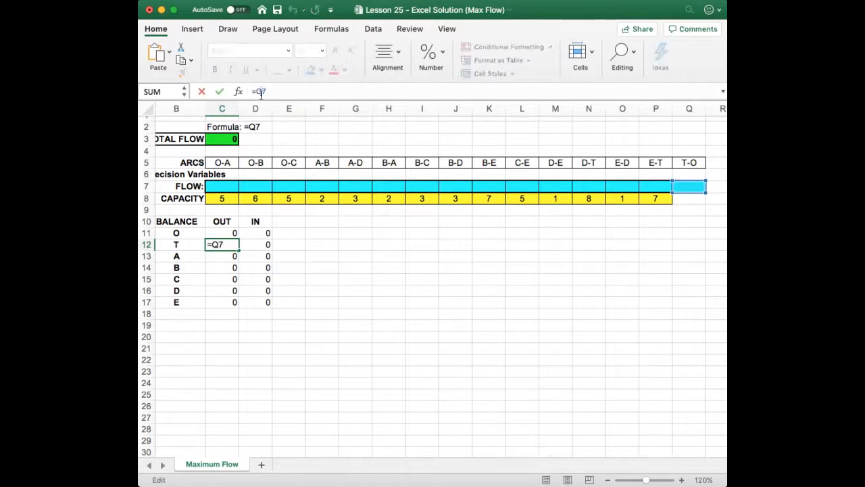
key(Return)
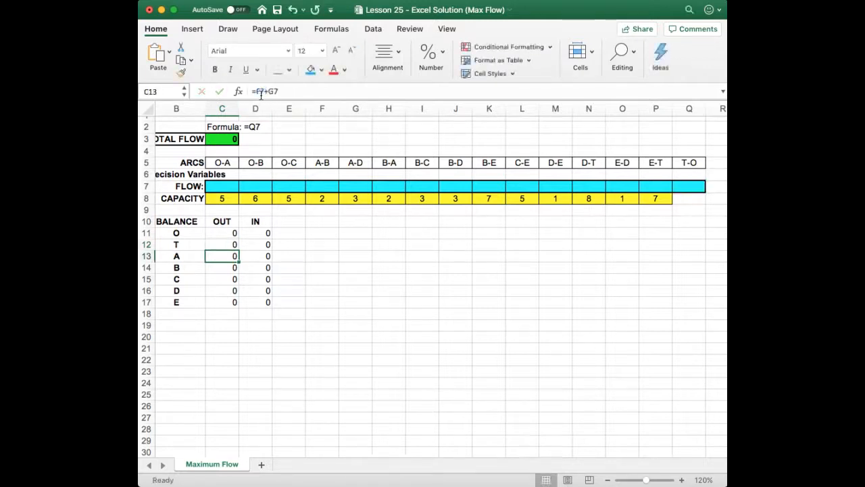
click(258, 246)
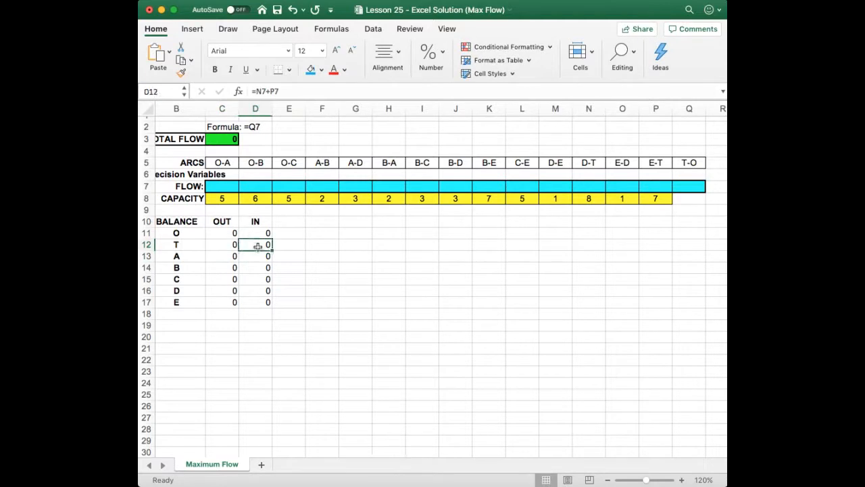
click(268, 92)
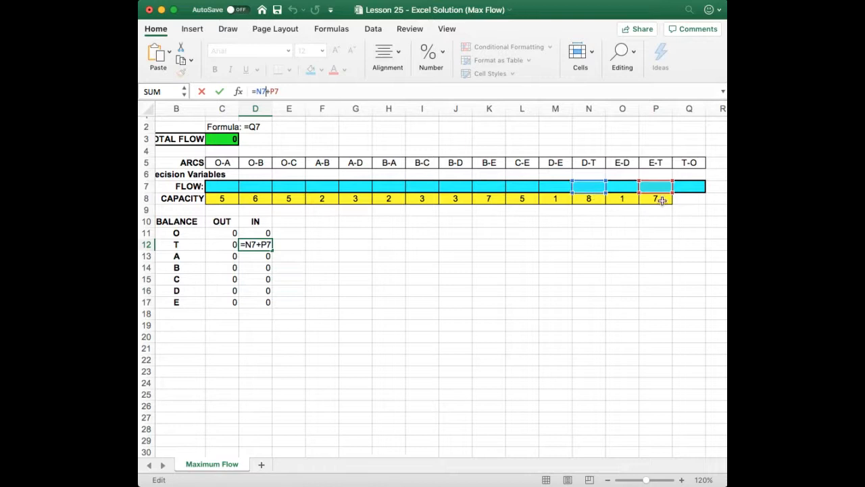
key(Return)
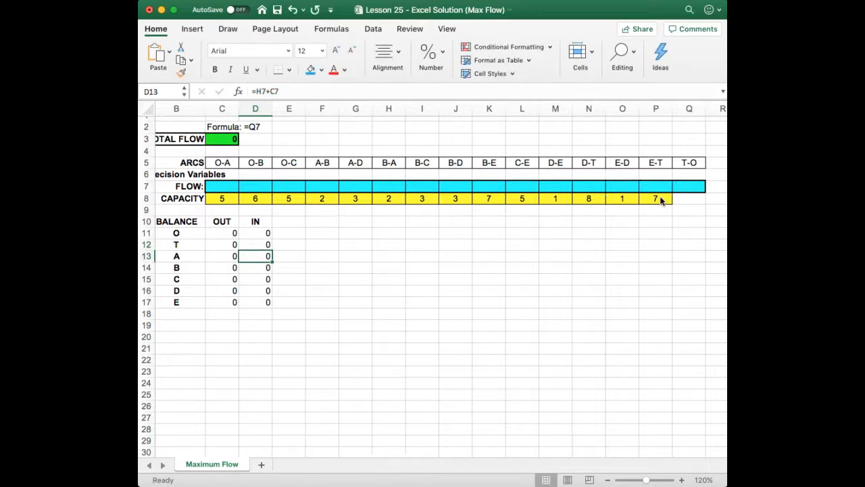
scroll(535, 286, left, 2)
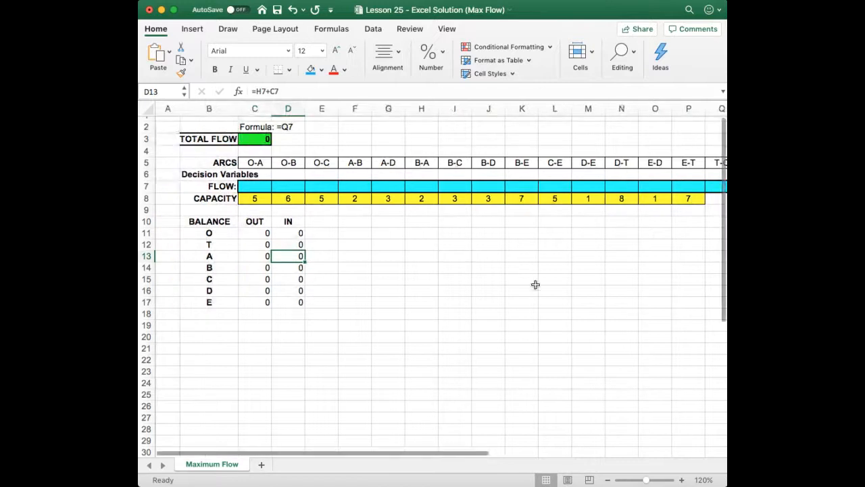
scroll(307, 309, right, 2)
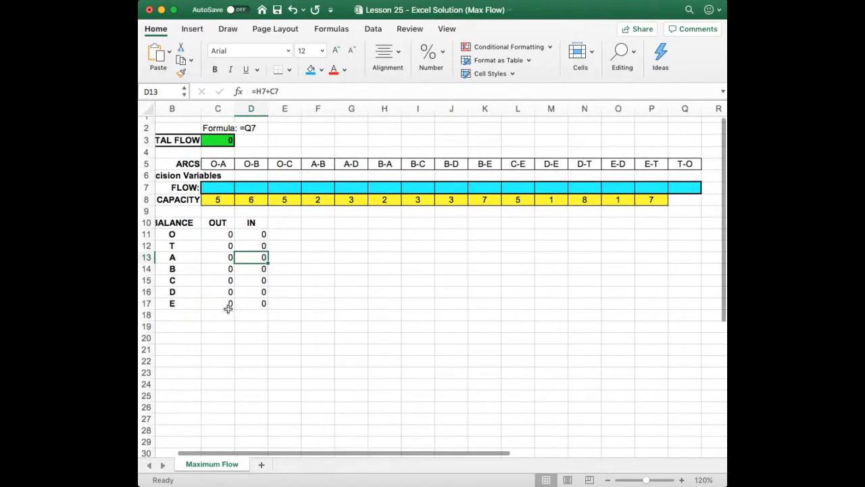
Trace which arc flow cells node E's OUT formula in C17 and IN formula in D17 reference
click(187, 303)
scroll(235, 304, down, 1)
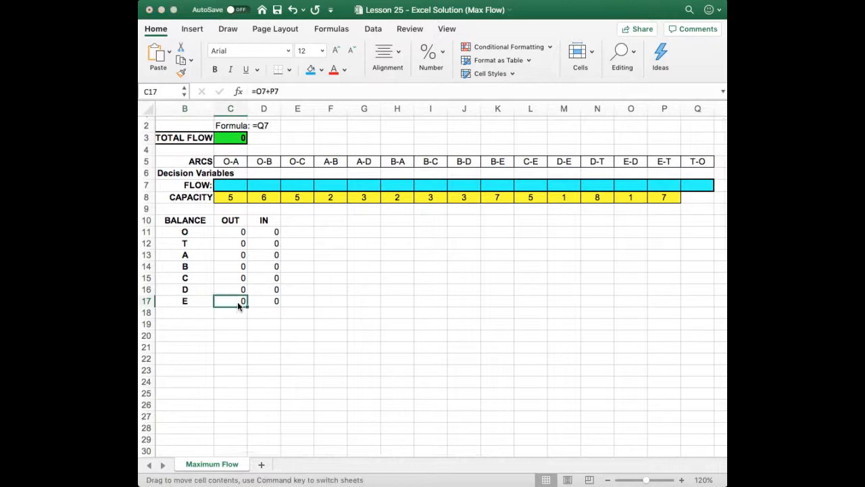
key(Left)
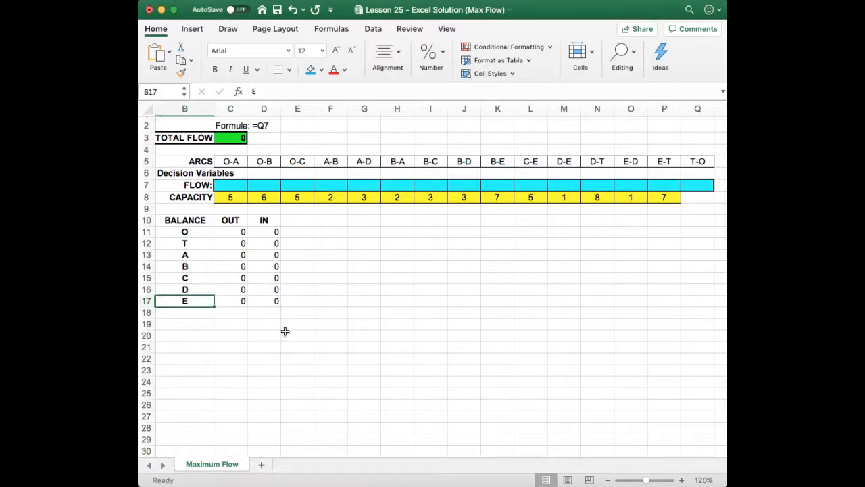
click(427, 372)
click(240, 304)
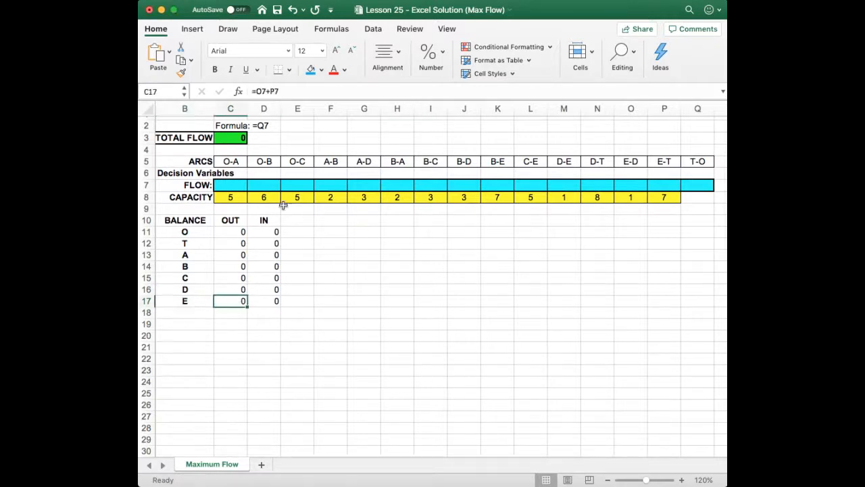
click(270, 91)
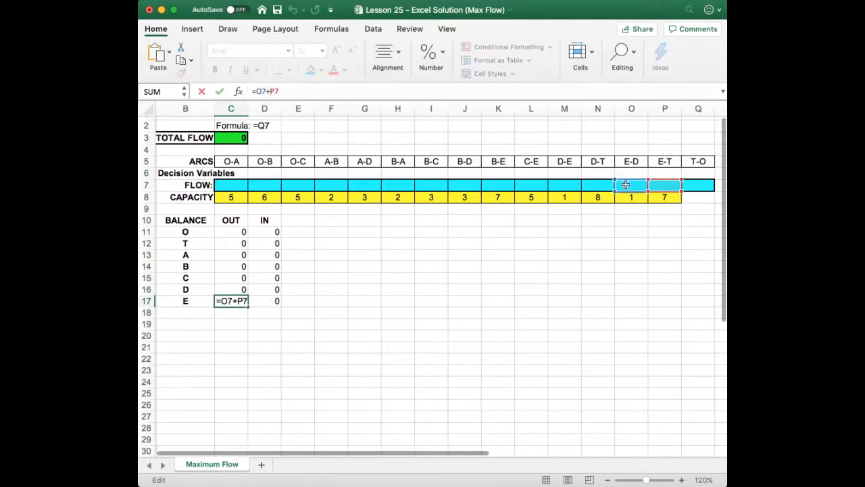
scroll(627, 185, left, 1)
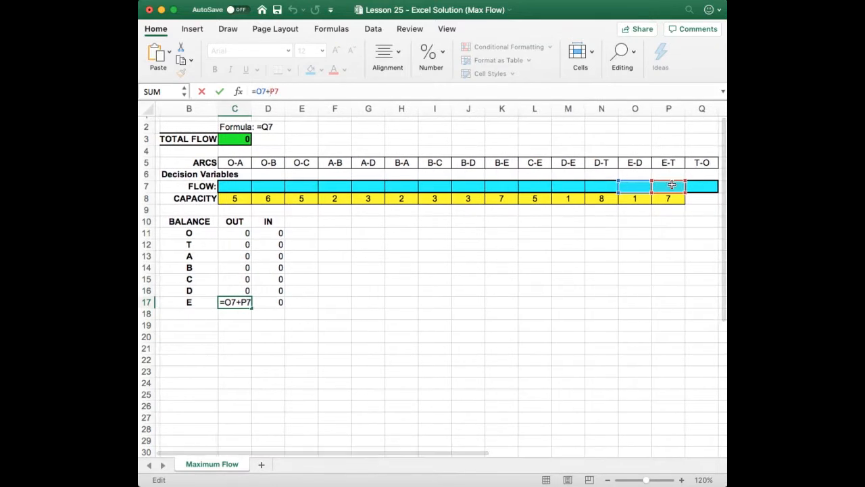
key(Return)
click(279, 302)
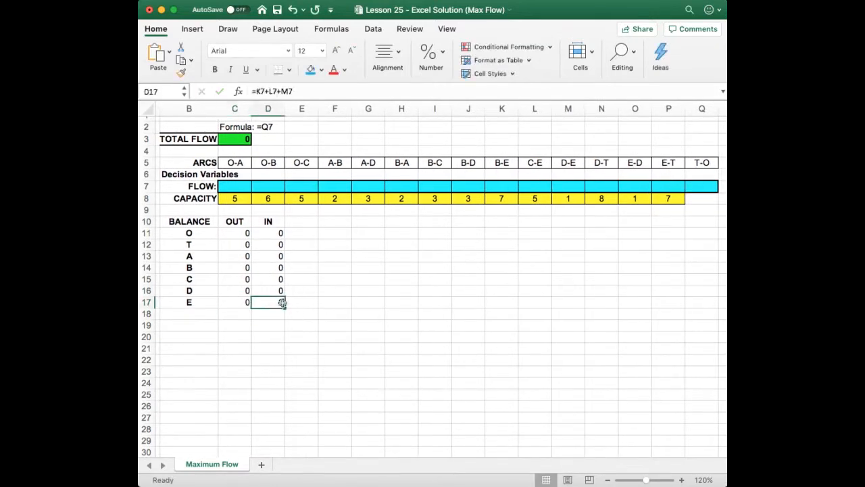
click(270, 91)
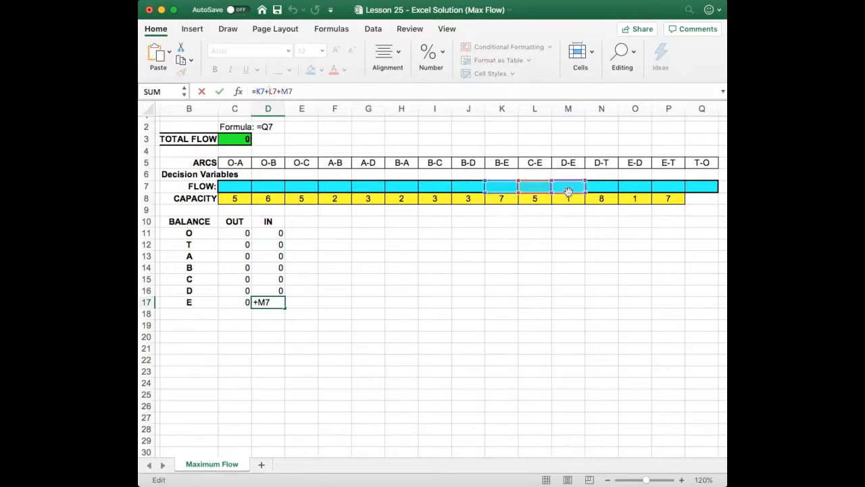
key(Return)
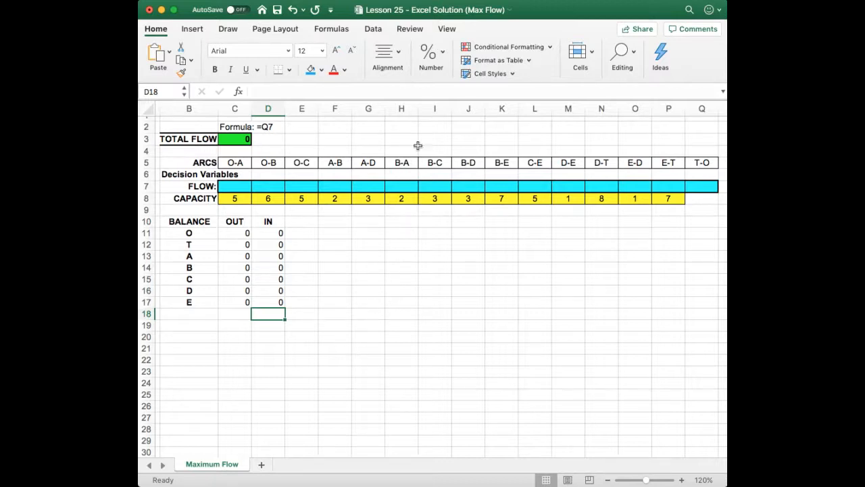
Review the Solver setup, checking the objective cell C3 and the variable cells C7:Q7, and close it without solving
click(373, 29)
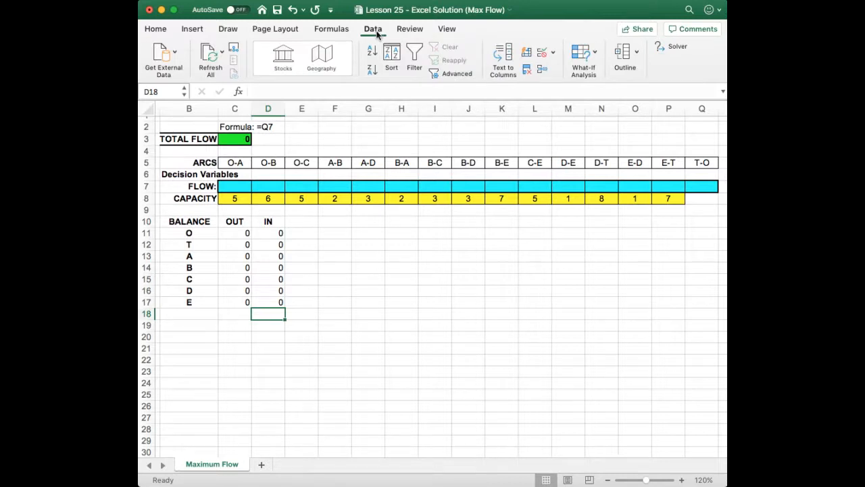
click(672, 49)
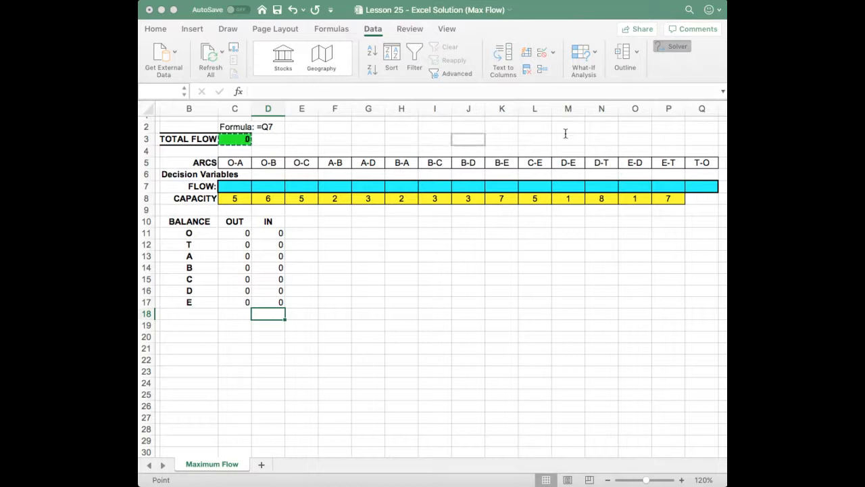
click(549, 188)
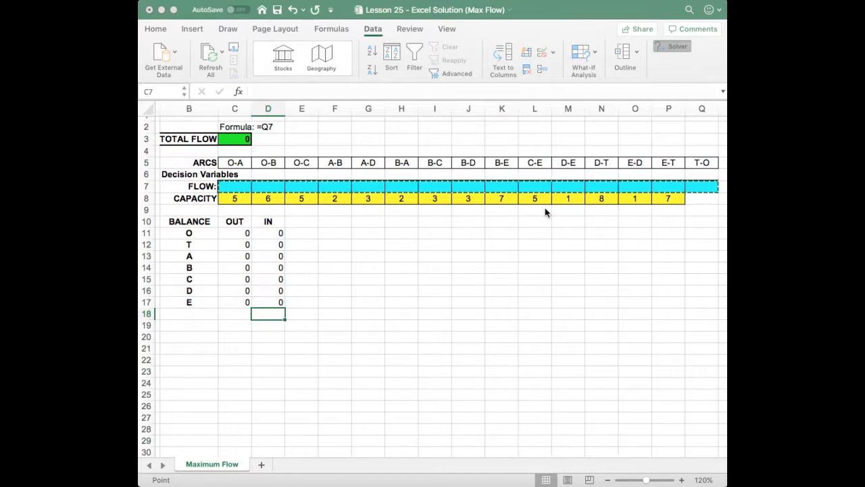
click(578, 408)
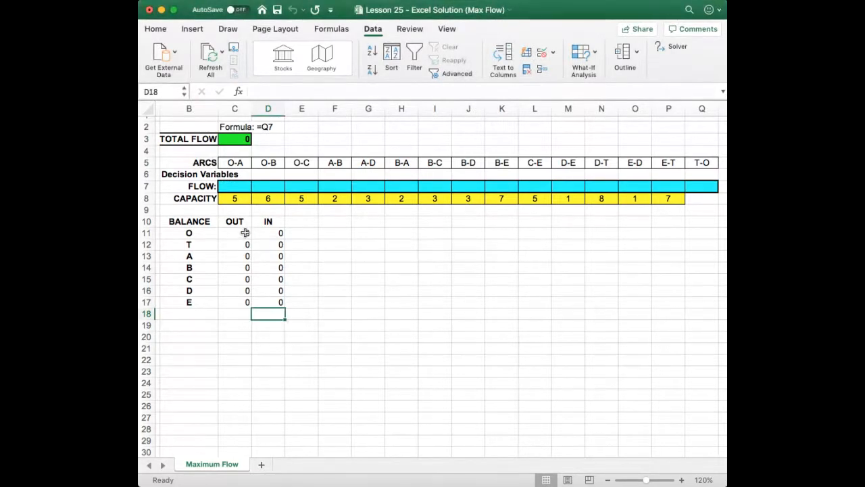
Examine the ranges behind the constraints: OUT C11:C17 against IN D11:D17, and flows C7:P7 against capacities C8:P8
drag(247, 233, 242, 303)
scroll(320, 259, right, 1)
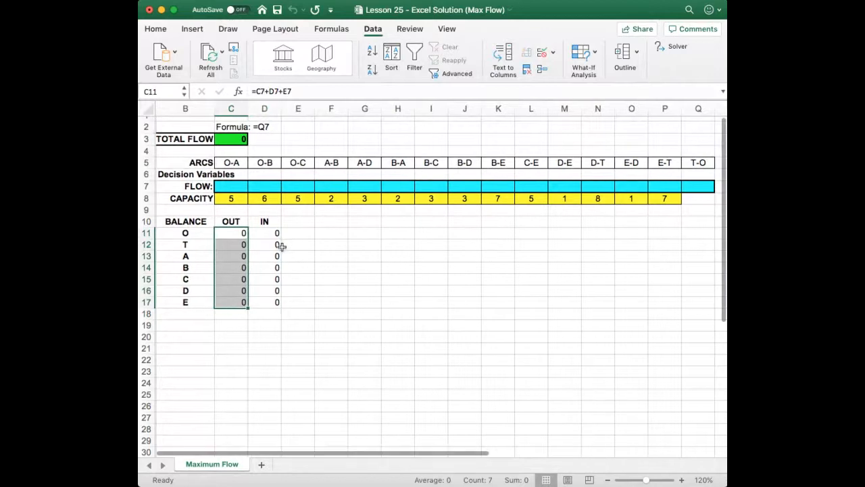
drag(277, 233, 279, 304)
click(443, 287)
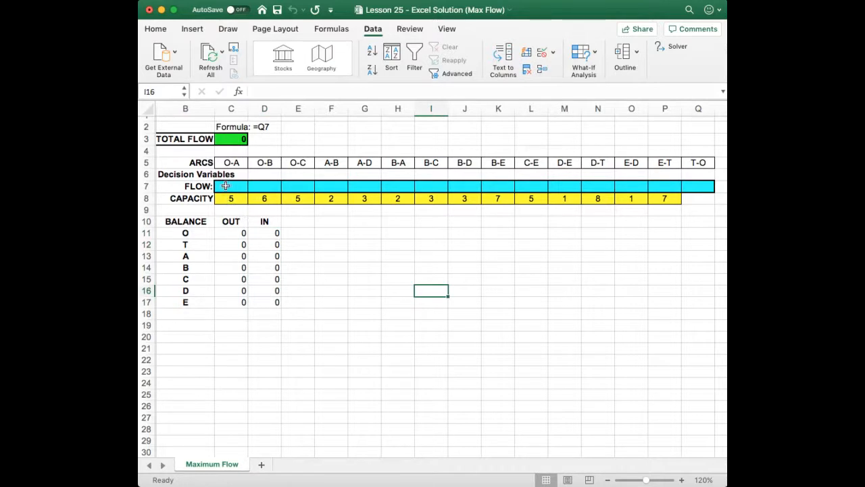
drag(226, 185, 663, 184)
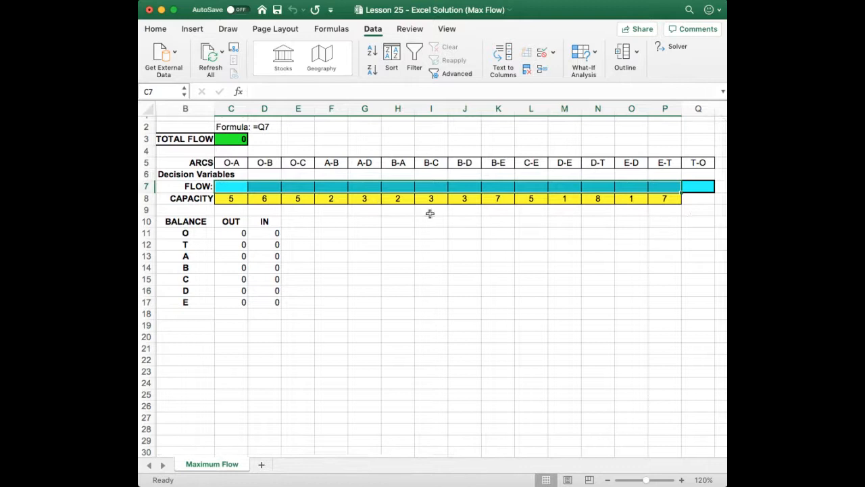
drag(226, 198, 659, 201)
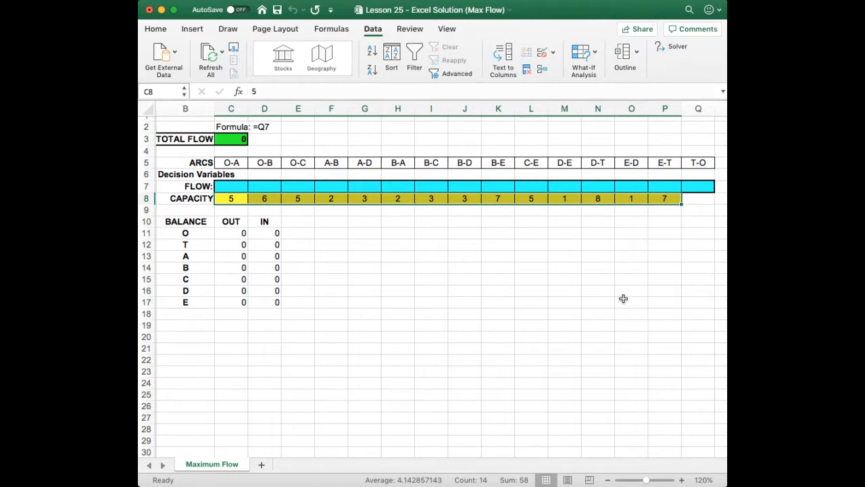
click(621, 298)
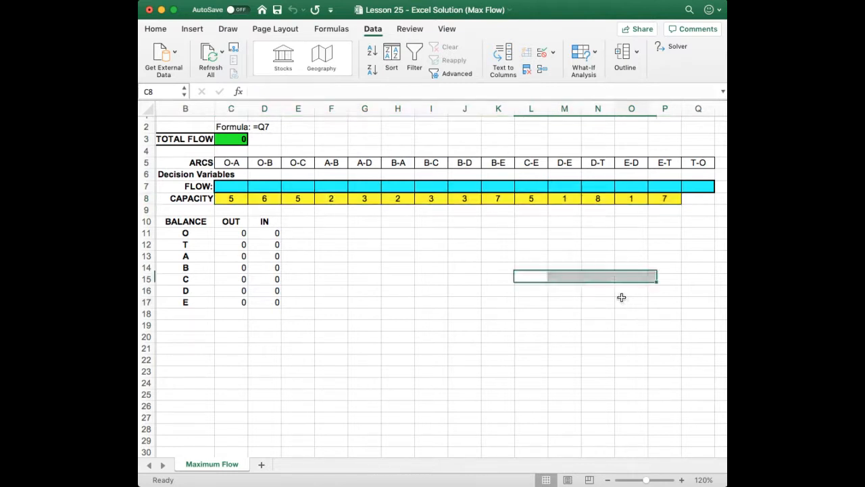
Solve the maximum flow model with Solver, using the total flow cell C3 as the objective
click(677, 50)
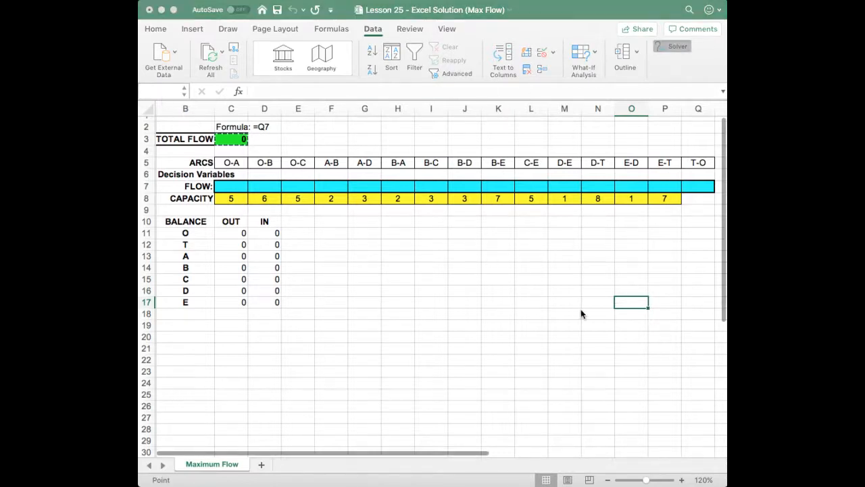
click(617, 396)
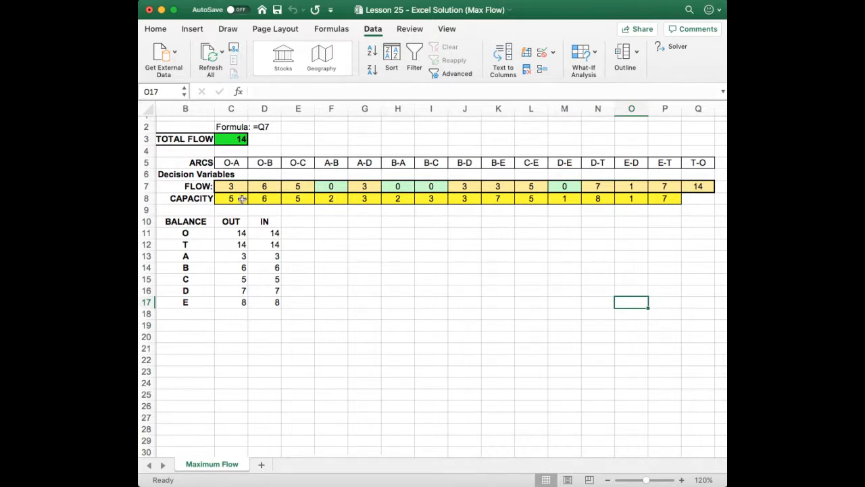
Examine the solved flows leaving node O on arcs O-A, O-B and O-C by selecting C7:E7 to check their sum
drag(231, 186, 301, 185)
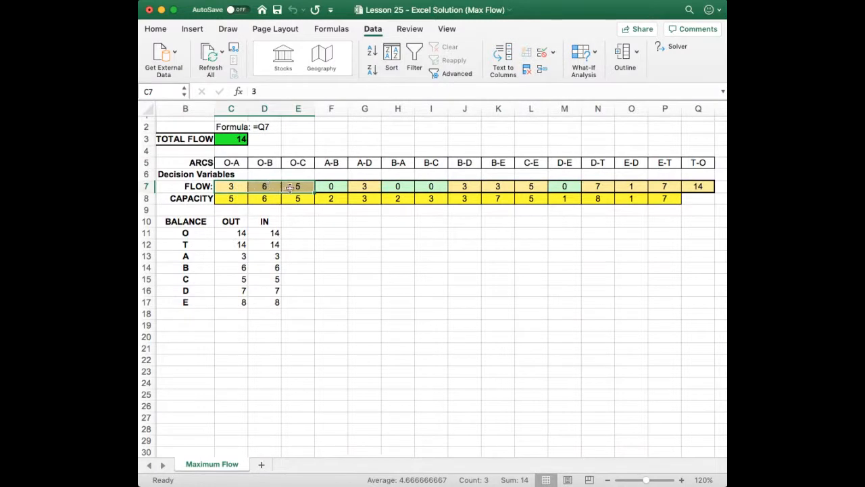
drag(226, 187, 296, 187)
click(510, 280)
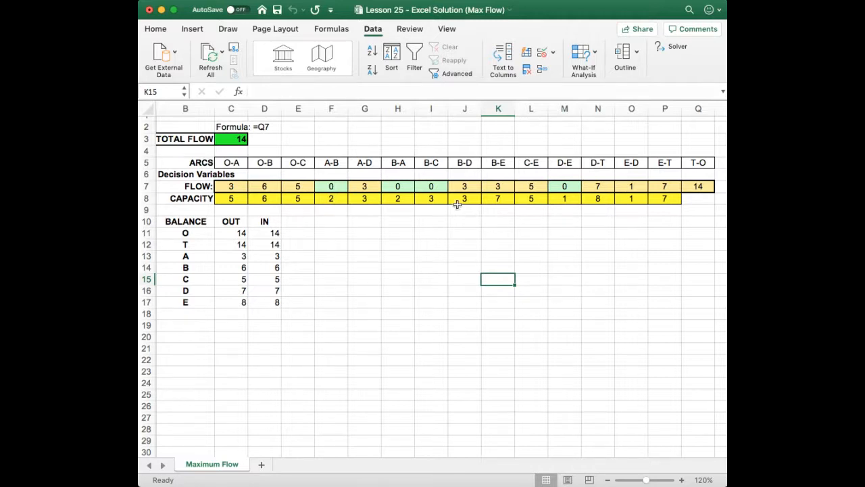
Examine the balance of outgoing and incoming flow at intermediate nodes A through E in C13:D17
click(371, 256)
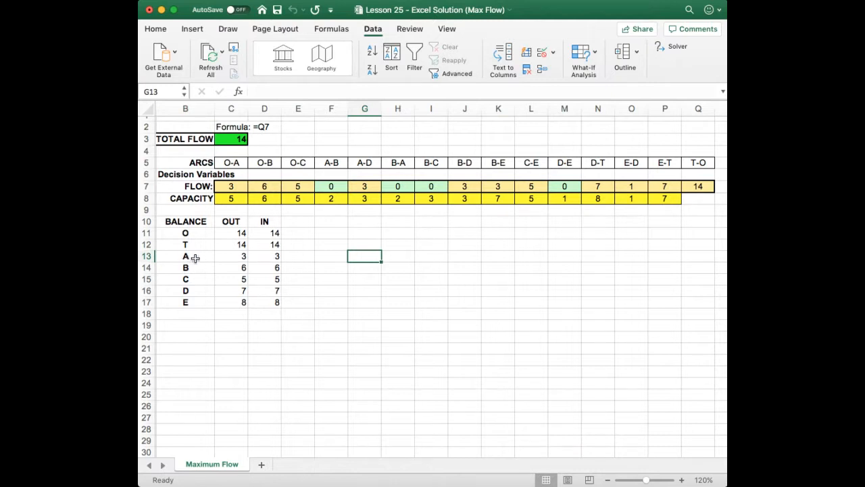
drag(233, 257, 280, 256)
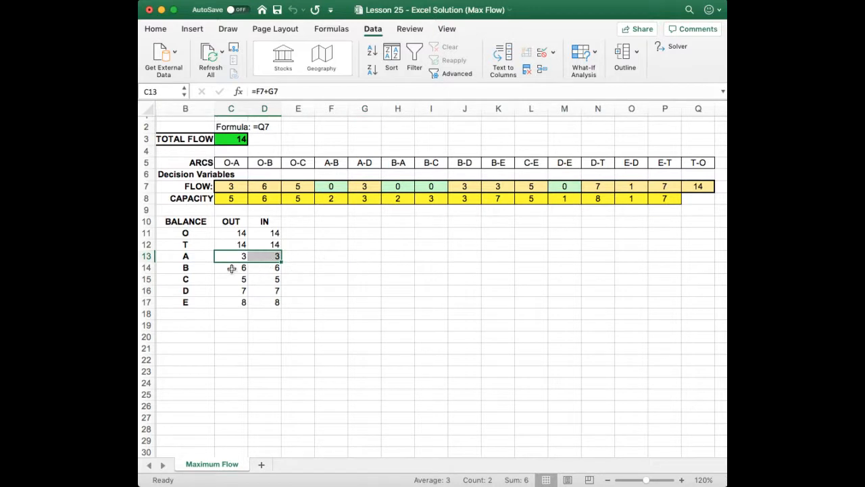
drag(232, 267, 278, 303)
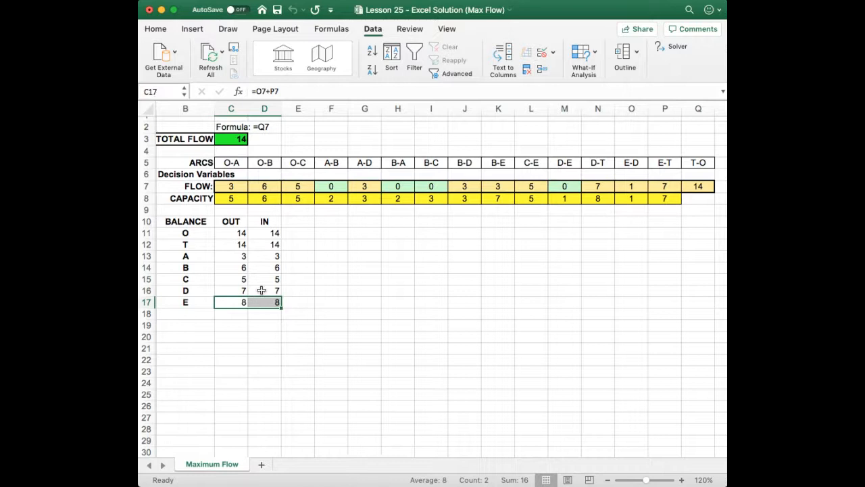
drag(244, 291, 261, 303)
Examine the T-O return flow in Q7 against the flows entering node T by selecting arcs D-T through E-T in N7:P7
click(698, 188)
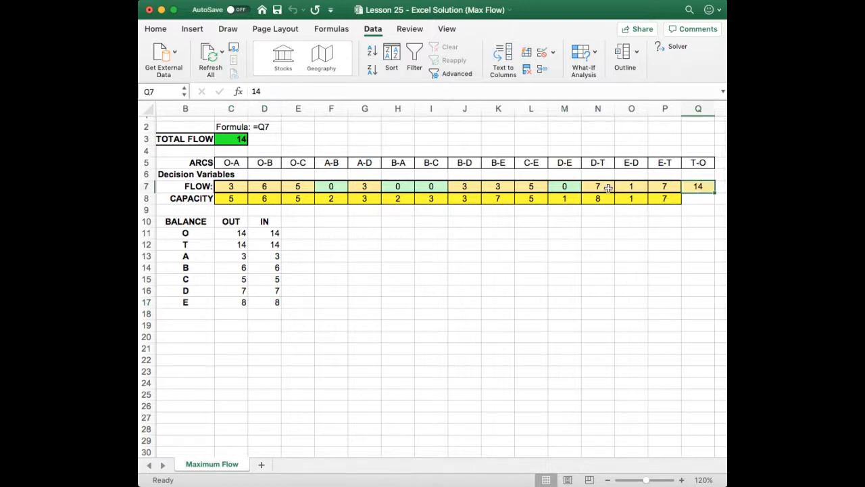
drag(609, 187, 669, 188)
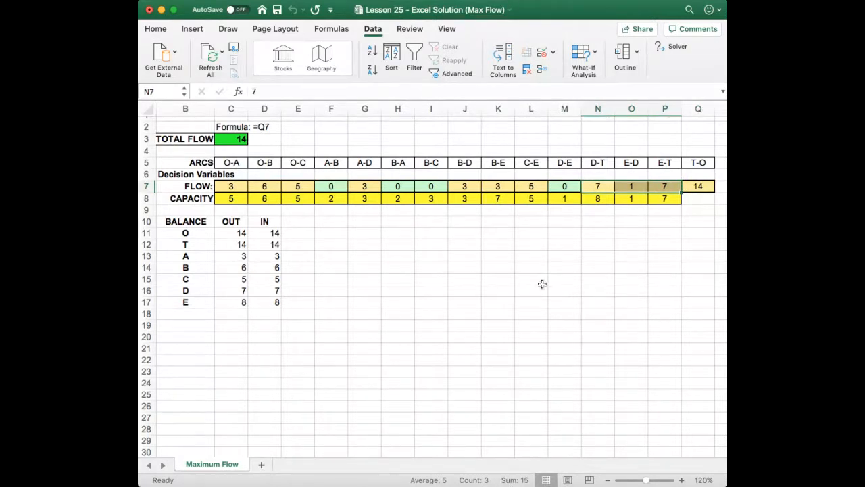
click(542, 283)
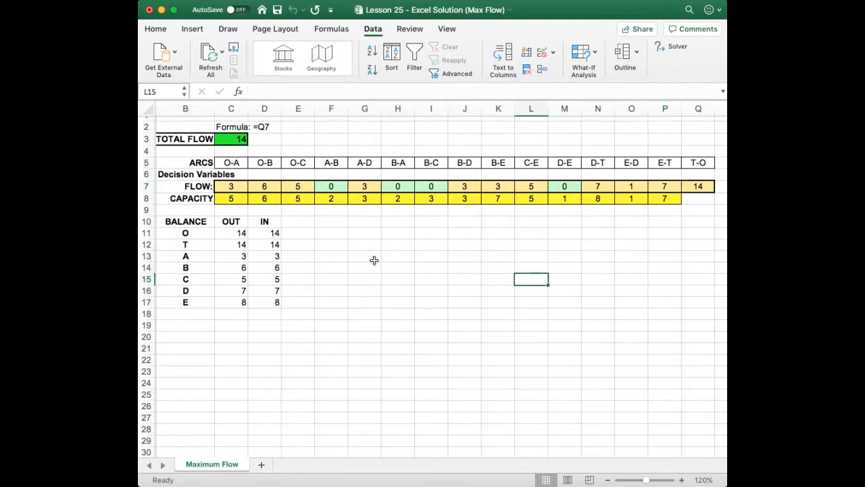
Save the workbook with the solved maximum flow model
scroll(374, 260, up, 1)
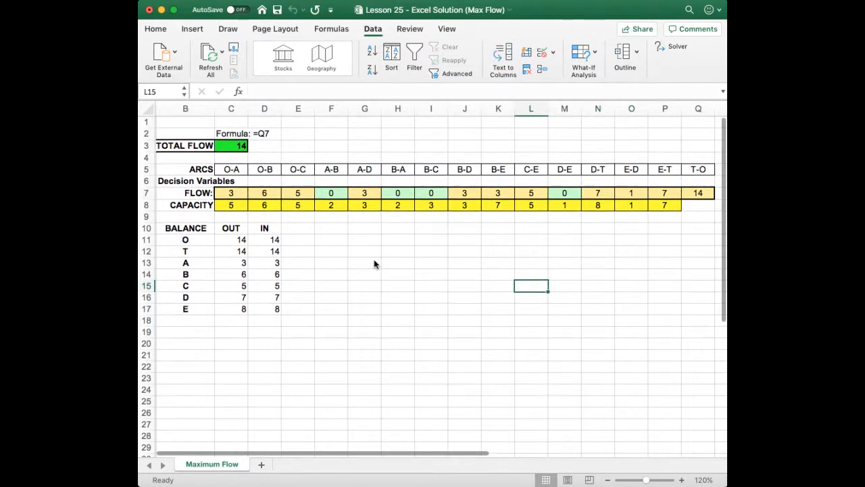
click(278, 10)
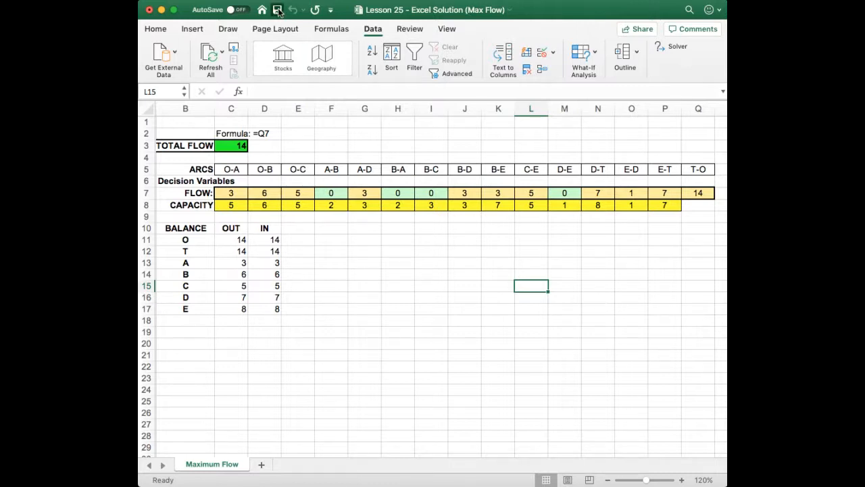